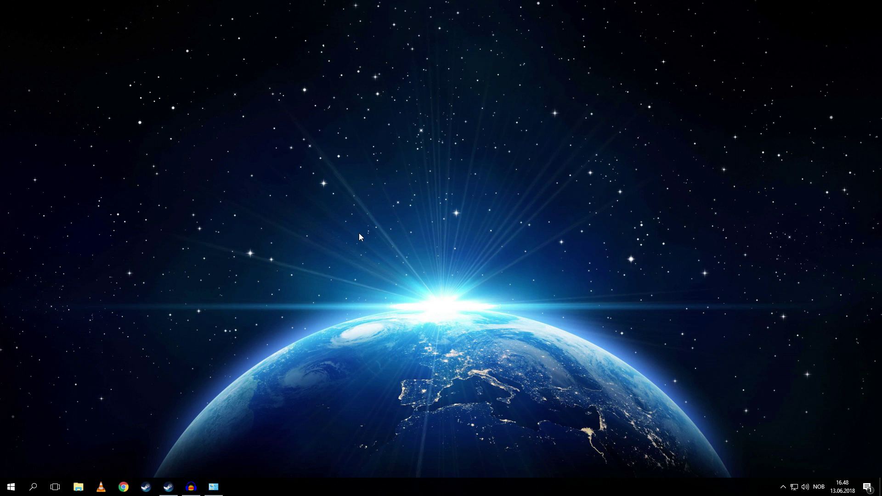
Open Steam's General Controller Settings to see the detected Xbox 360 Controller.
{"action": "left_click", "coordinate": [169, 487]}
{"action": "left_click", "coordinate": [64, 58]}
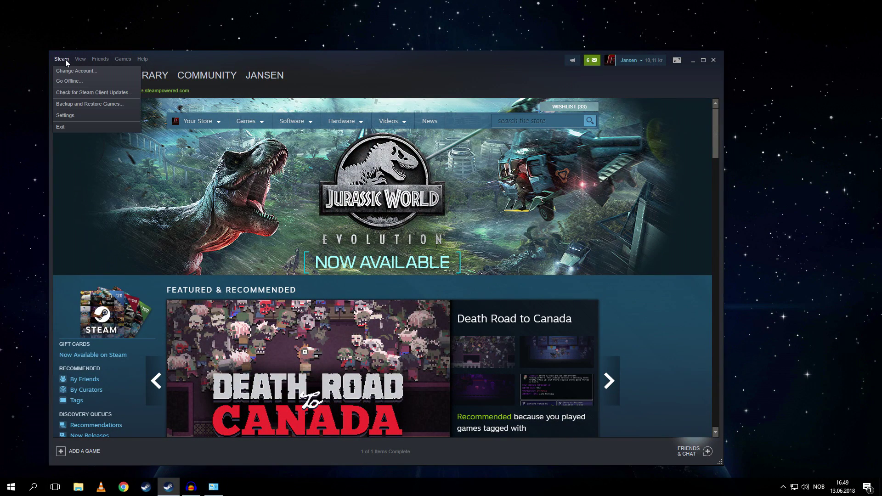
{"action": "left_click", "coordinate": [83, 116]}
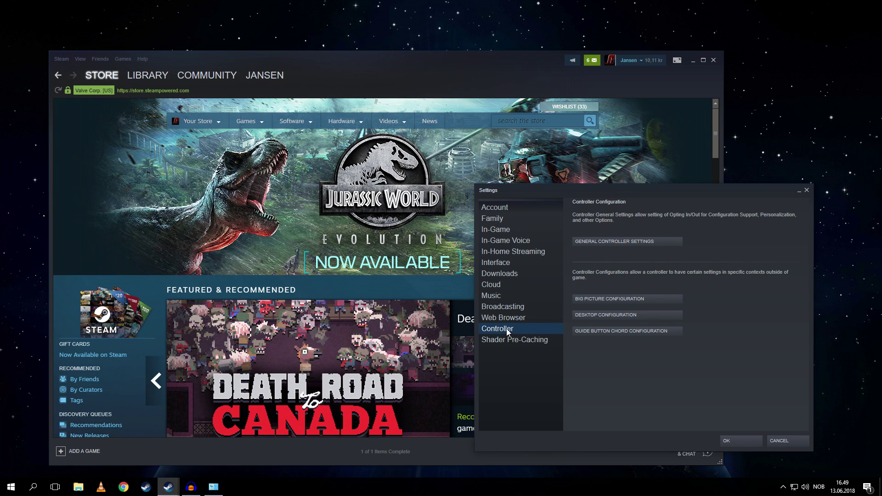
{"action": "left_click", "coordinate": [591, 243]}
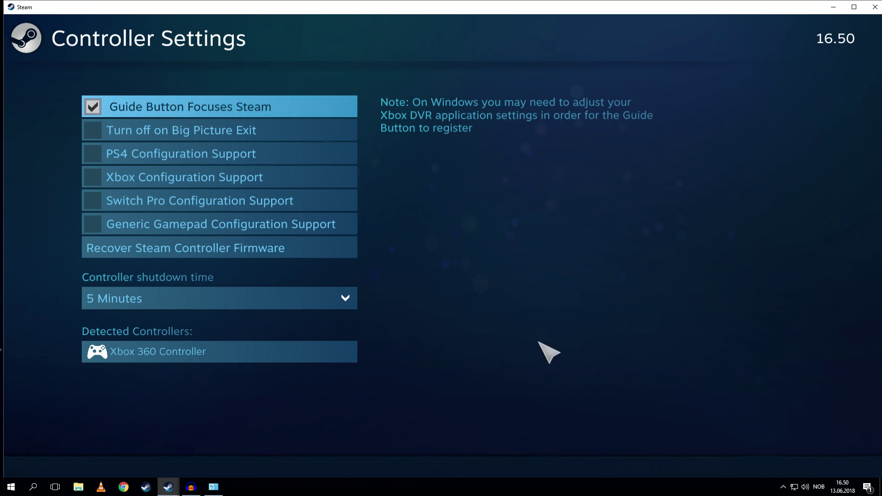
Leave Steam's full-screen controller settings, close settings and minimize Steam.
{"action": "key", "text": "Escape"}
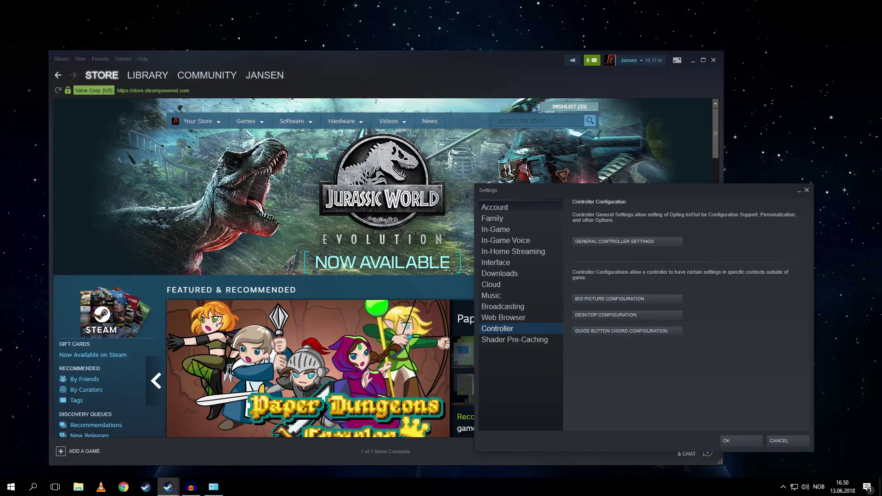
{"action": "left_click", "coordinate": [806, 190]}
{"action": "left_click", "coordinate": [707, 62]}
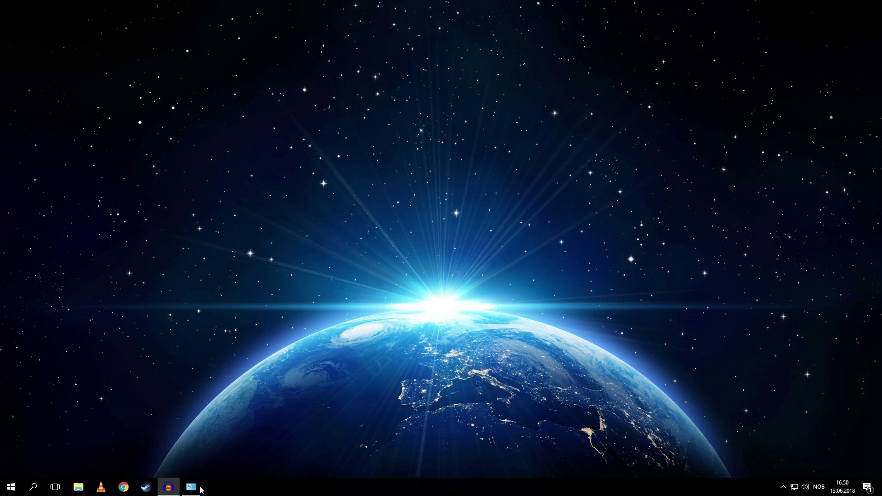
Bring up Control Panel, centre its window, and open Hardware and Sound.
{"action": "left_click", "coordinate": [191, 487]}
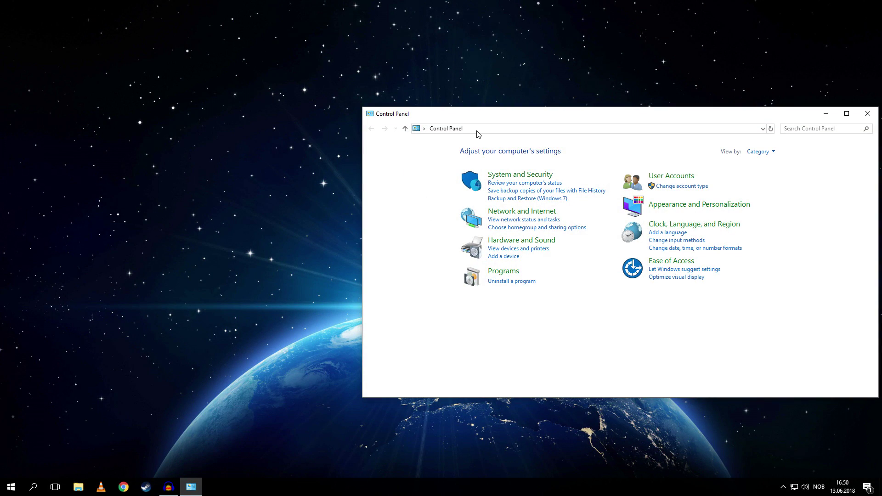
{"action": "left_click_drag", "start_coordinate": [492, 116], "coordinate": [304, 85]}
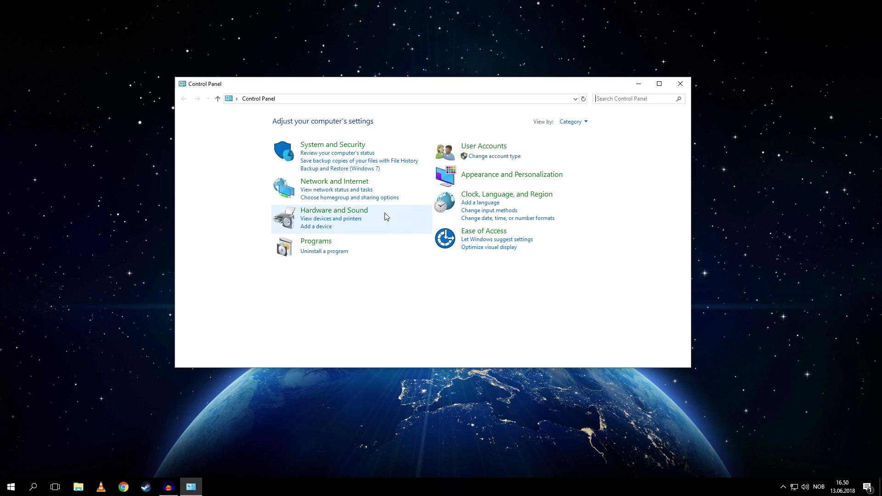
{"action": "left_click", "coordinate": [361, 213]}
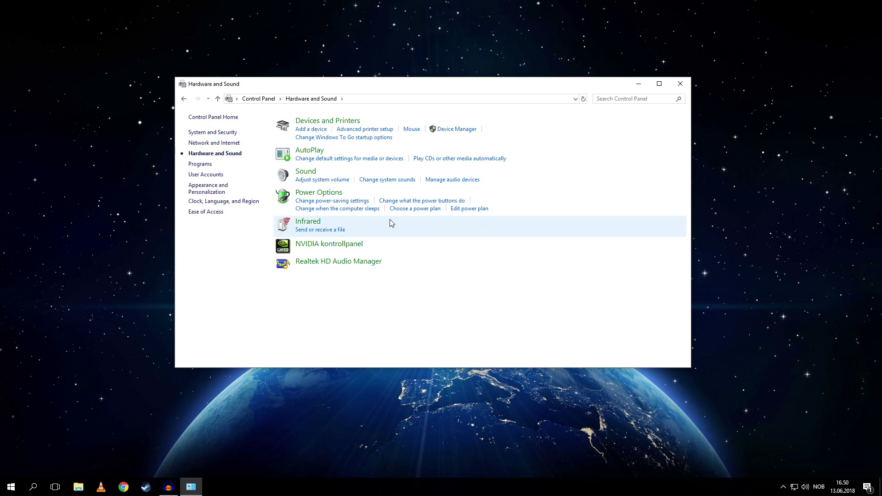
In Devices and Printers, open the ROCCAT Leadr Stand's properties.
{"action": "left_click", "coordinate": [314, 123]}
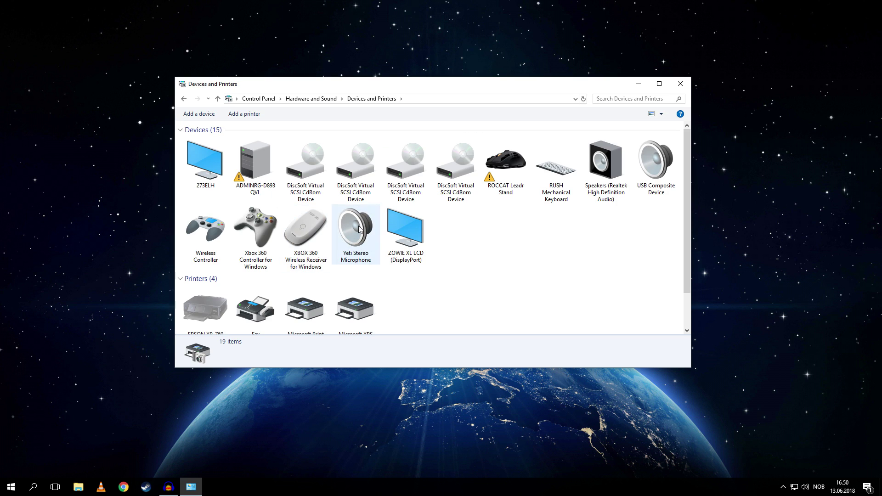
{"action": "left_click", "coordinate": [520, 169]}
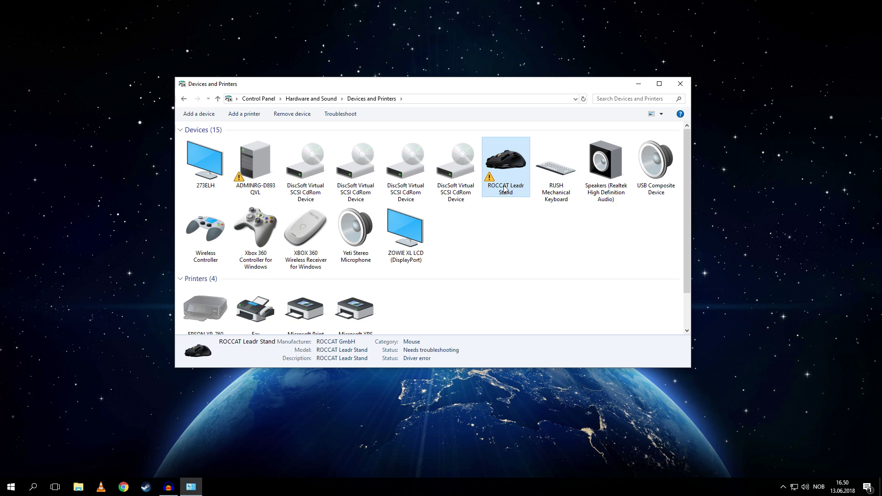
{"action": "right_click", "coordinate": [504, 185]}
{"action": "right_click", "coordinate": [515, 175]}
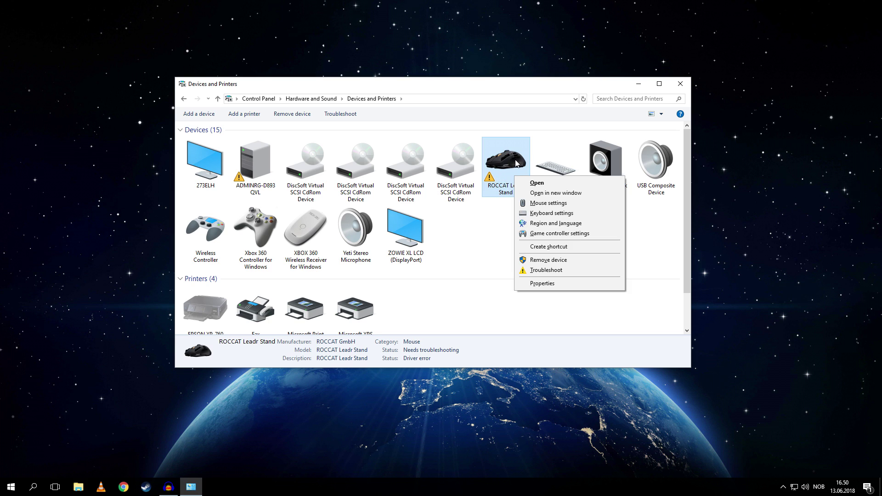
{"action": "left_click", "coordinate": [544, 284]}
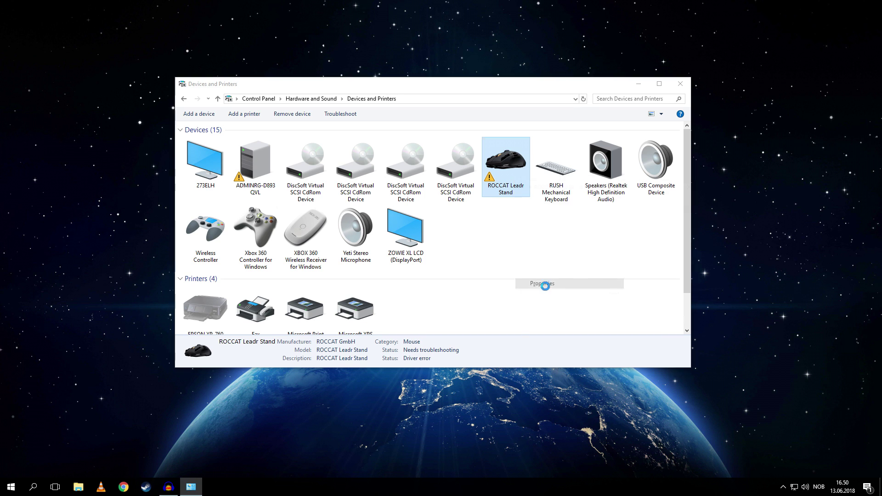
On the Hardware tab, select the HID-compliant game controller function.
{"action": "left_click", "coordinate": [557, 198]}
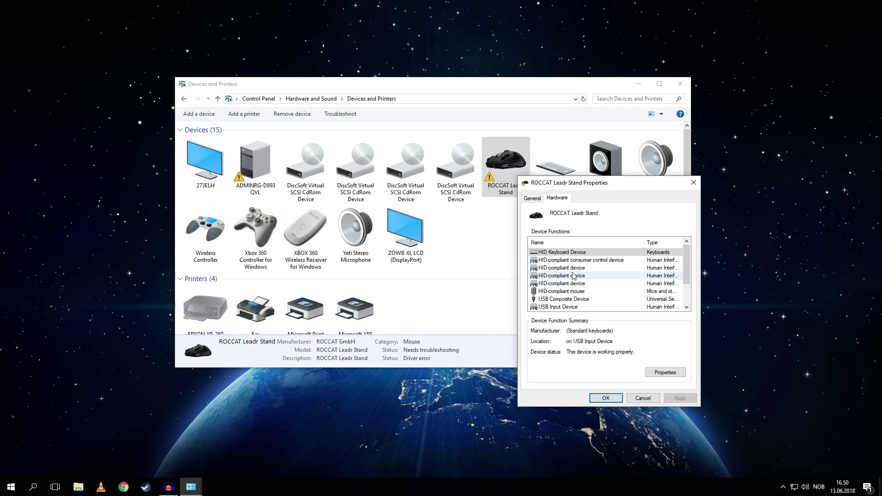
{"action": "left_click", "coordinate": [604, 299]}
{"action": "key", "text": "Down"}
{"action": "key", "text": "Down"}
{"action": "key", "text": "Down"}
{"action": "key", "text": "Down"}
{"action": "key", "text": "Down"}
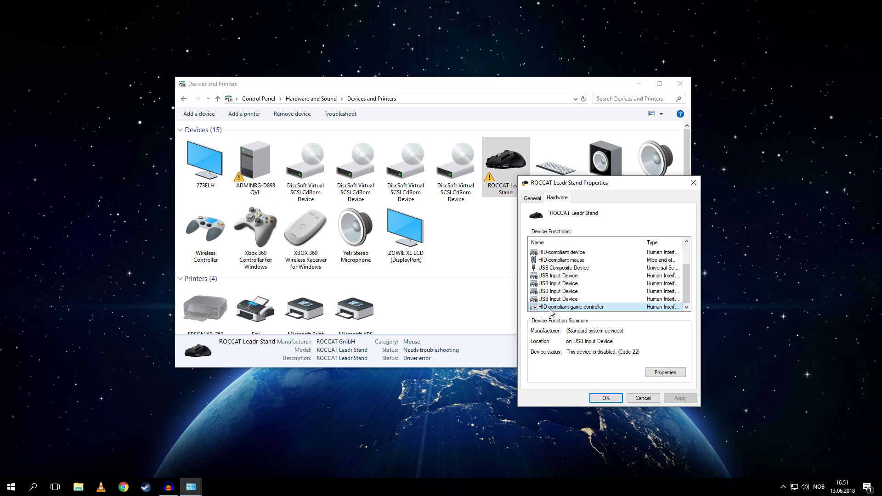
Open the HID-compliant game controller's properties as administrator and show its Driver tab.
{"action": "left_click", "coordinate": [660, 372]}
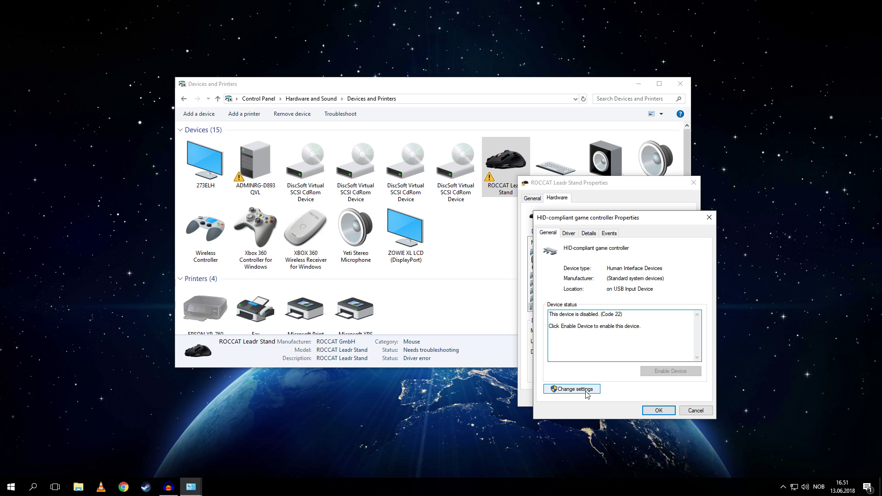
{"action": "left_click", "coordinate": [568, 236]}
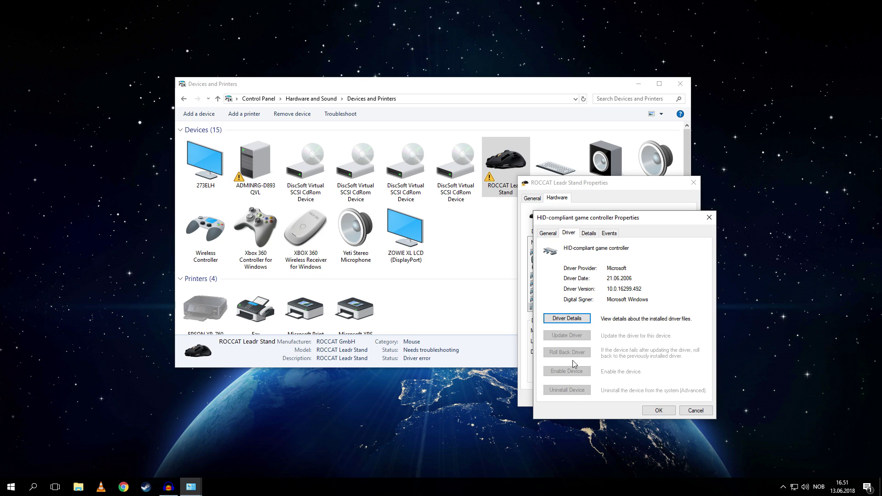
{"action": "left_click", "coordinate": [548, 233]}
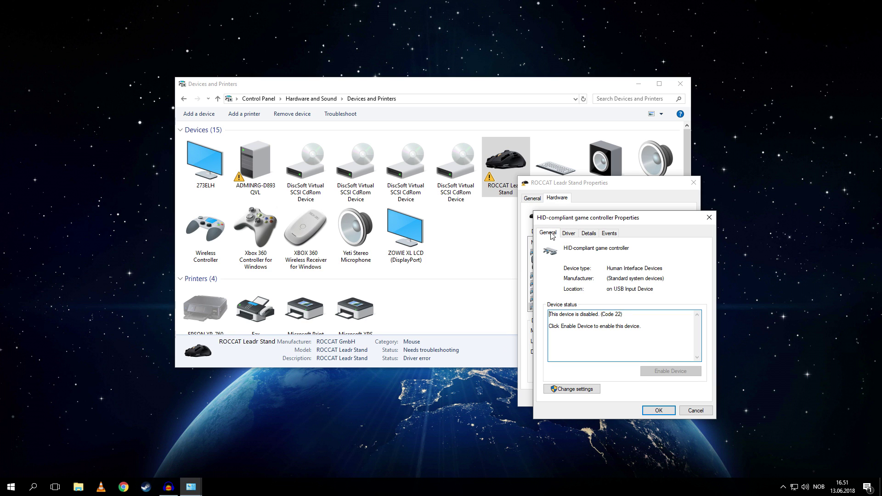
{"action": "left_click", "coordinate": [573, 389]}
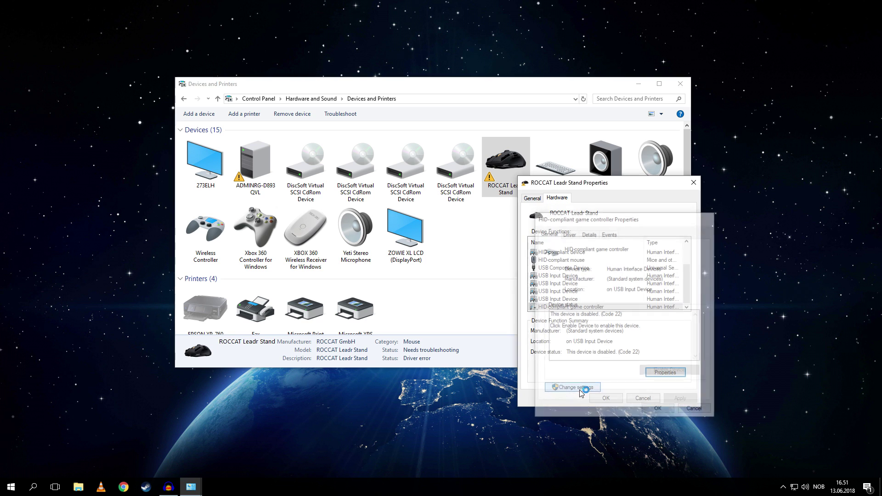
{"action": "left_click_drag", "start_coordinate": [84, 42], "coordinate": [413, 128]}
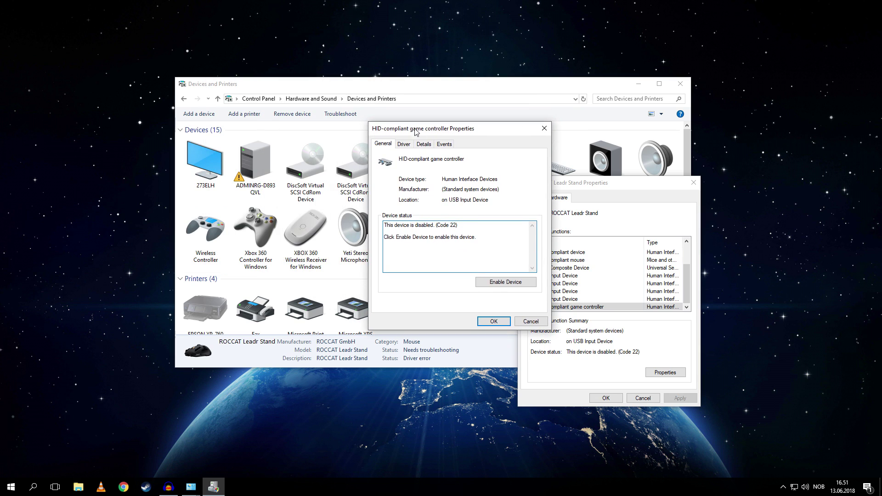
{"action": "left_click", "coordinate": [404, 145]}
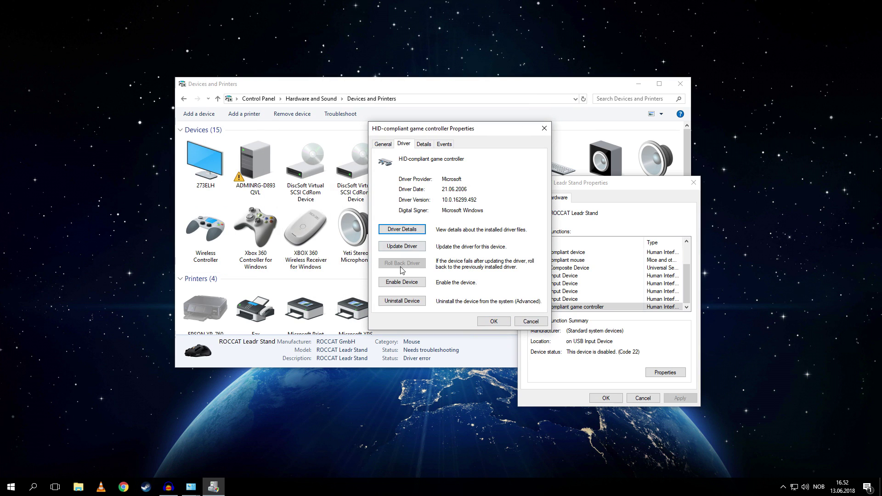